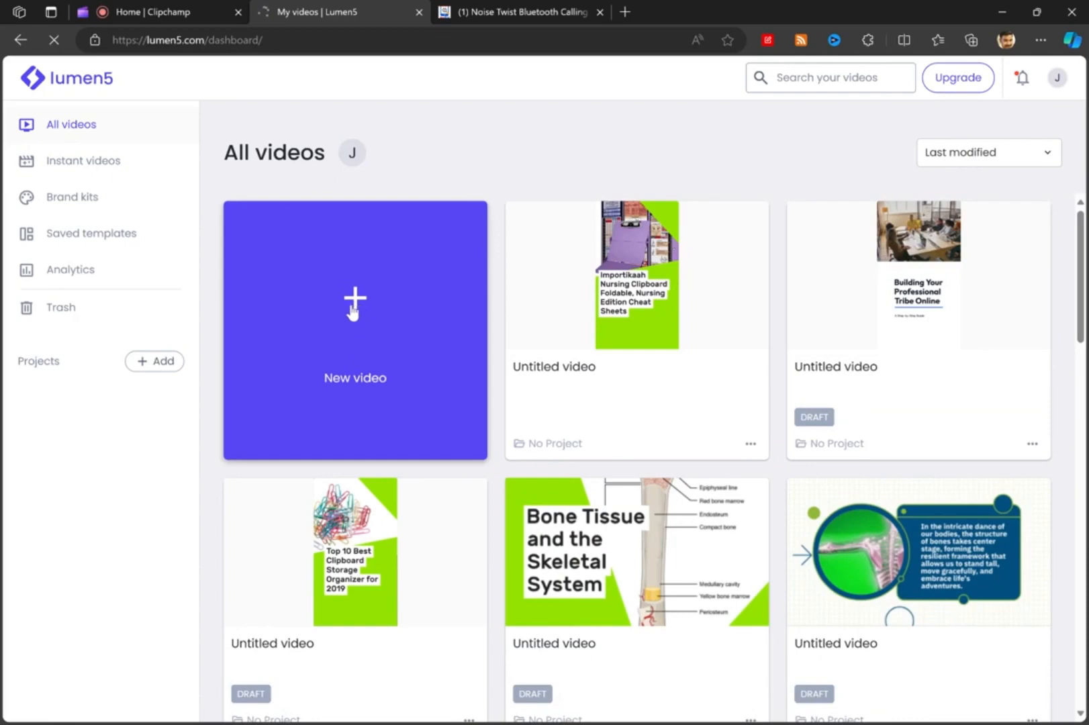
Create a new video from the Tracer template in the standard 9:16 format.
{"action": "left_click", "coordinate": [370, 298]}
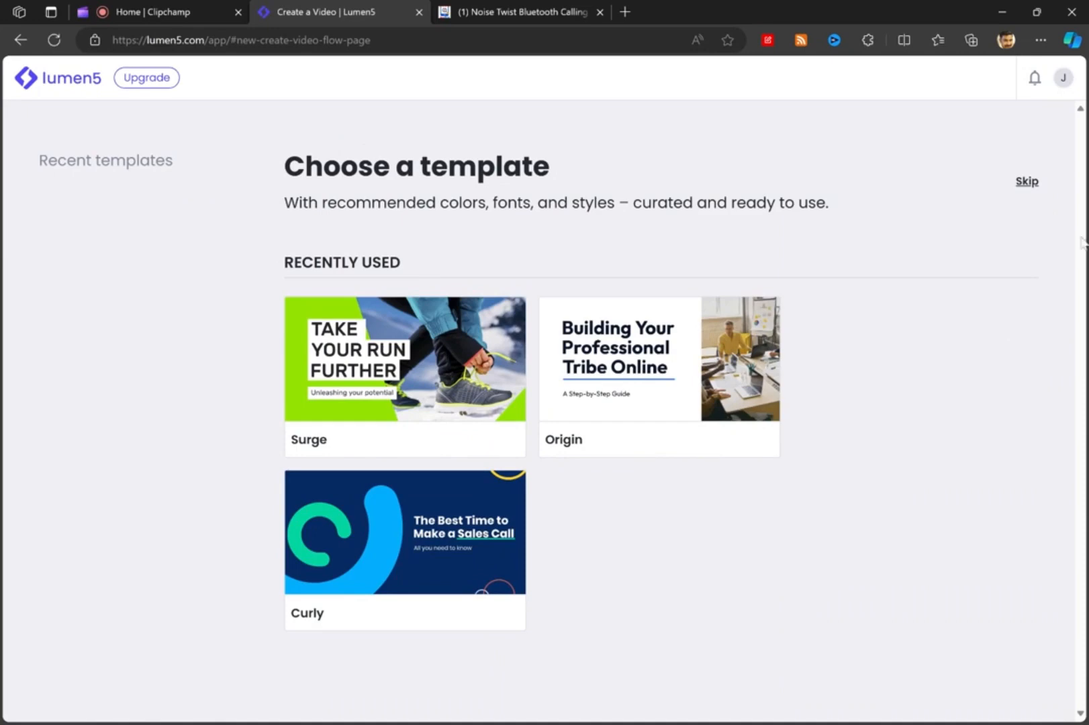
{"action": "scroll", "coordinate": [662, 410], "scroll_direction": "down", "scroll_amount": 10}
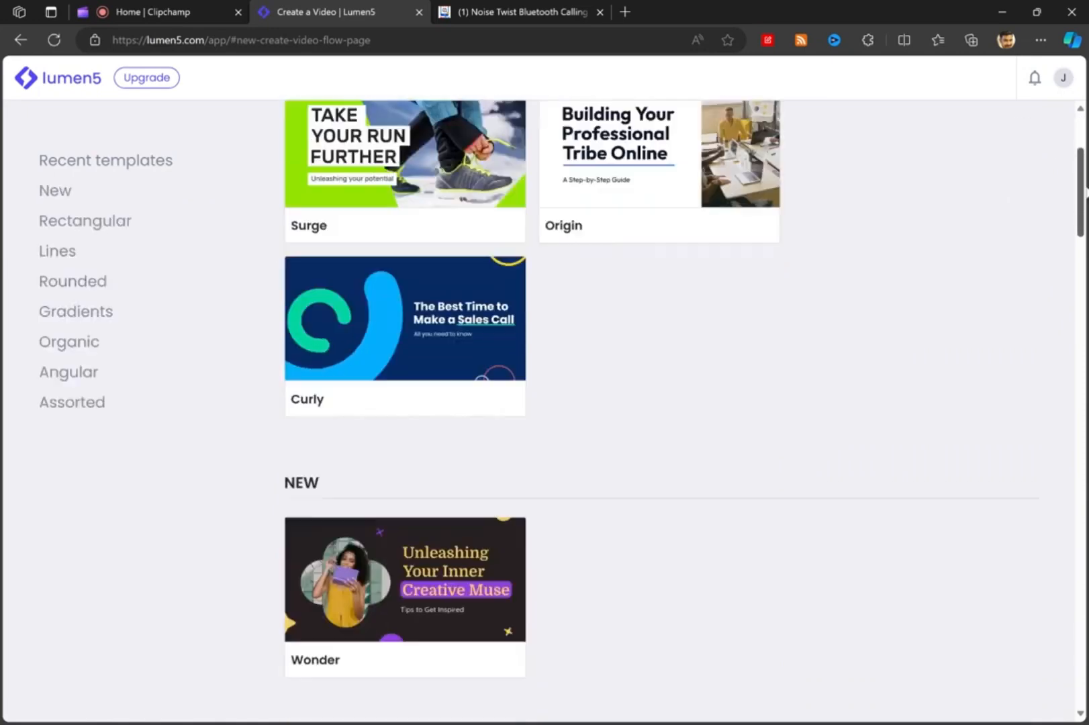
{"action": "scroll", "coordinate": [661, 410], "scroll_direction": "down", "scroll_amount": 6}
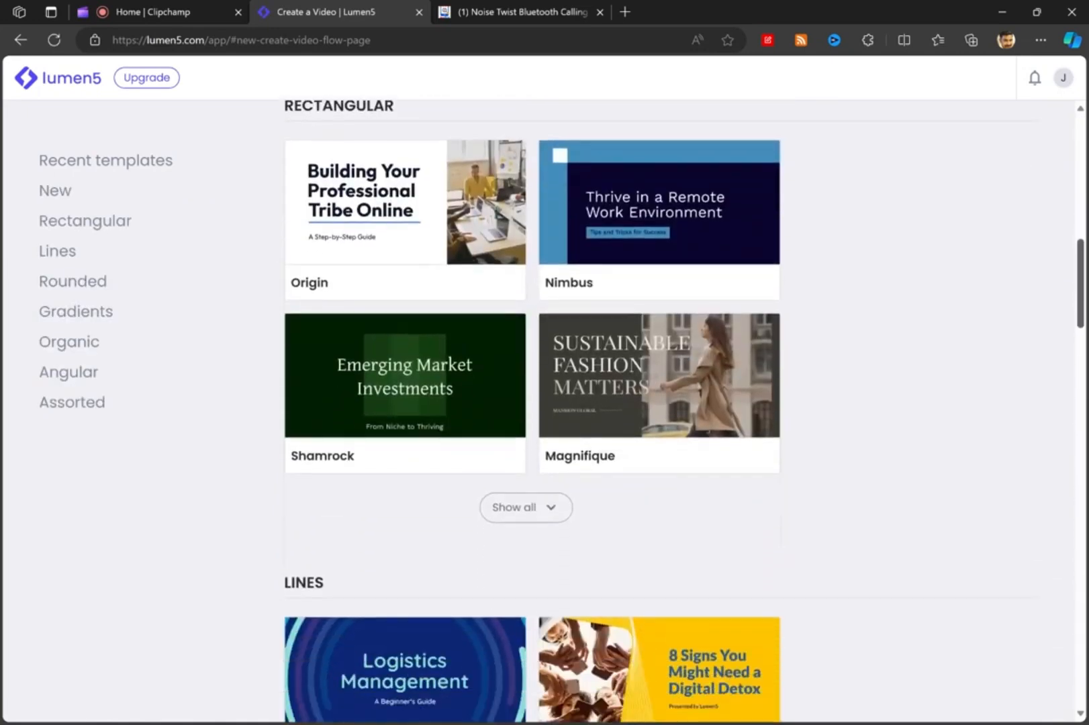
{"action": "scroll", "coordinate": [662, 409], "scroll_direction": "down", "scroll_amount": 3}
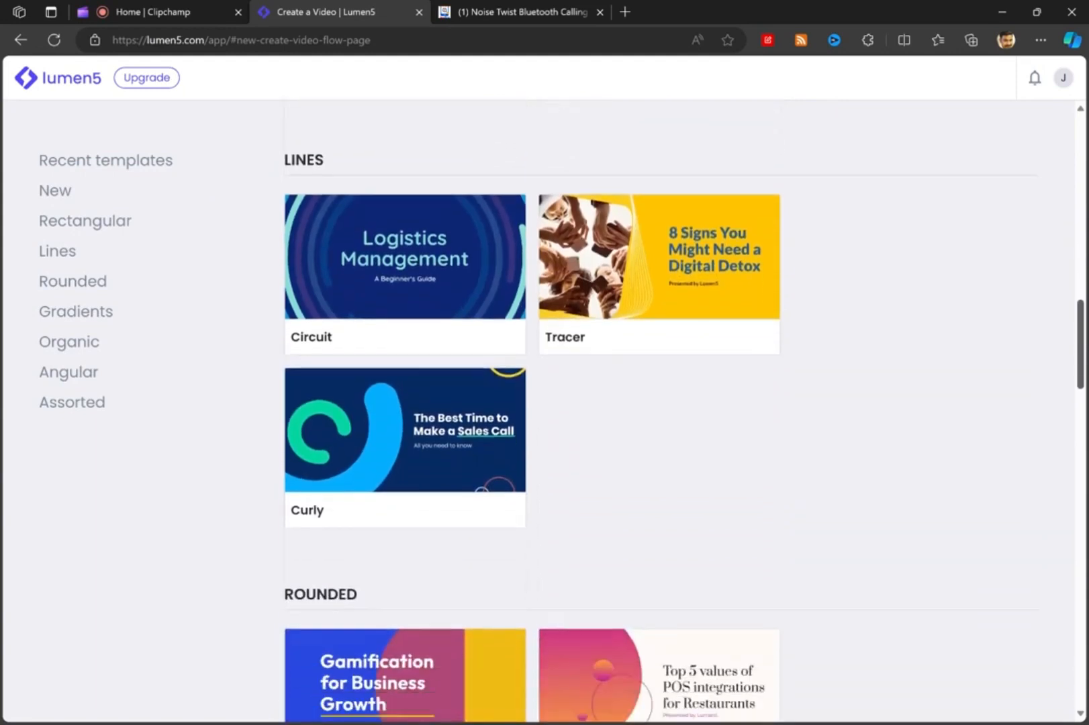
{"action": "scroll", "coordinate": [661, 409], "scroll_direction": "up", "scroll_amount": 1}
{"action": "scroll", "coordinate": [648, 352], "scroll_direction": "up", "scroll_amount": 1}
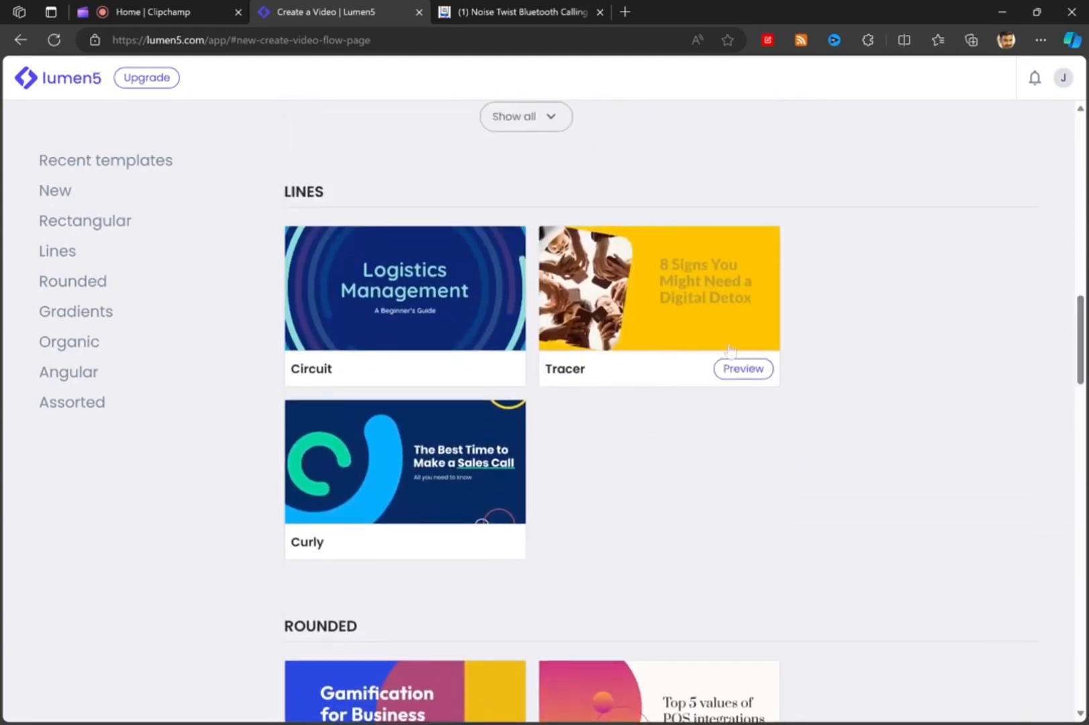
{"action": "left_click", "coordinate": [741, 370]}
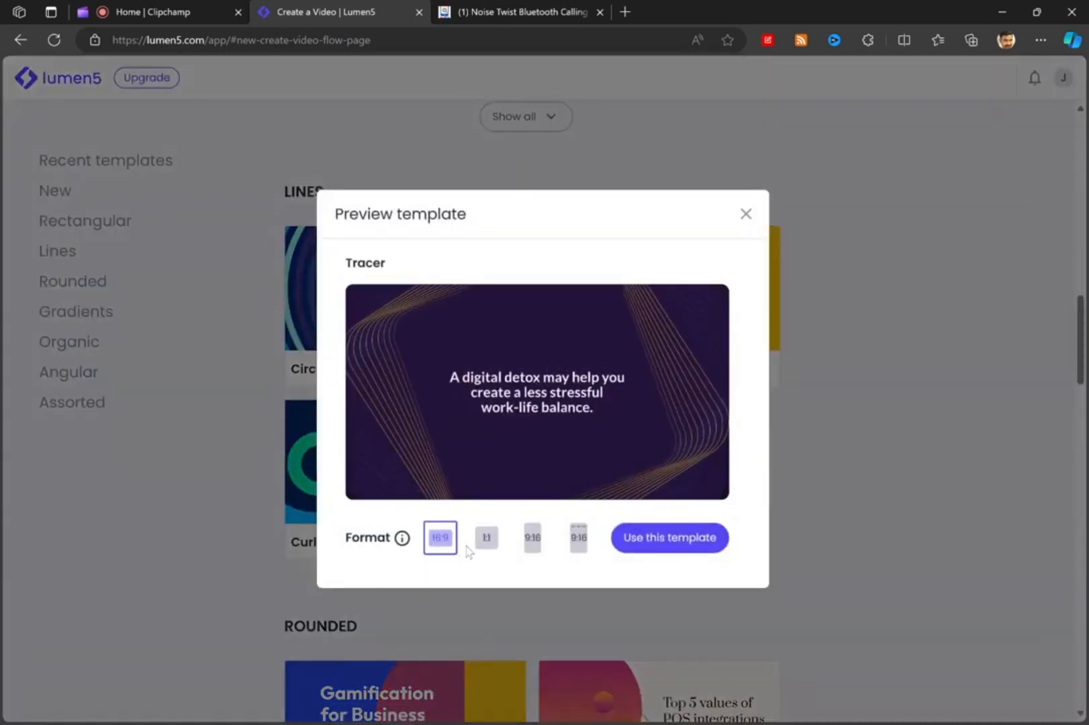
{"action": "left_click", "coordinate": [531, 544]}
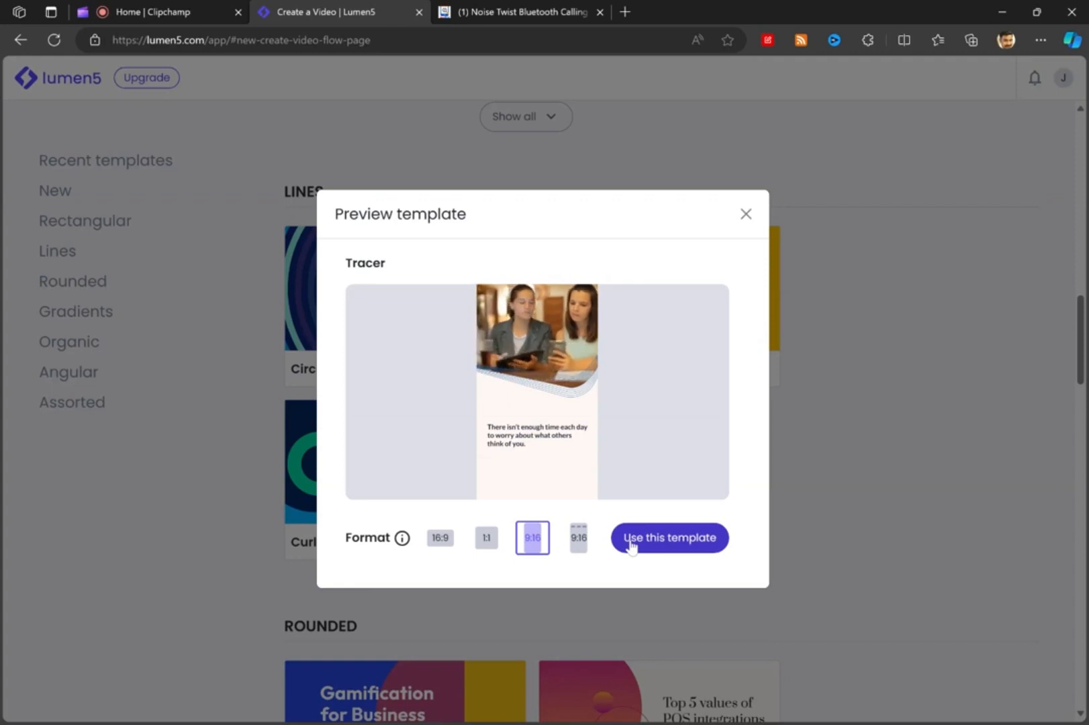
{"action": "left_click", "coordinate": [631, 547]}
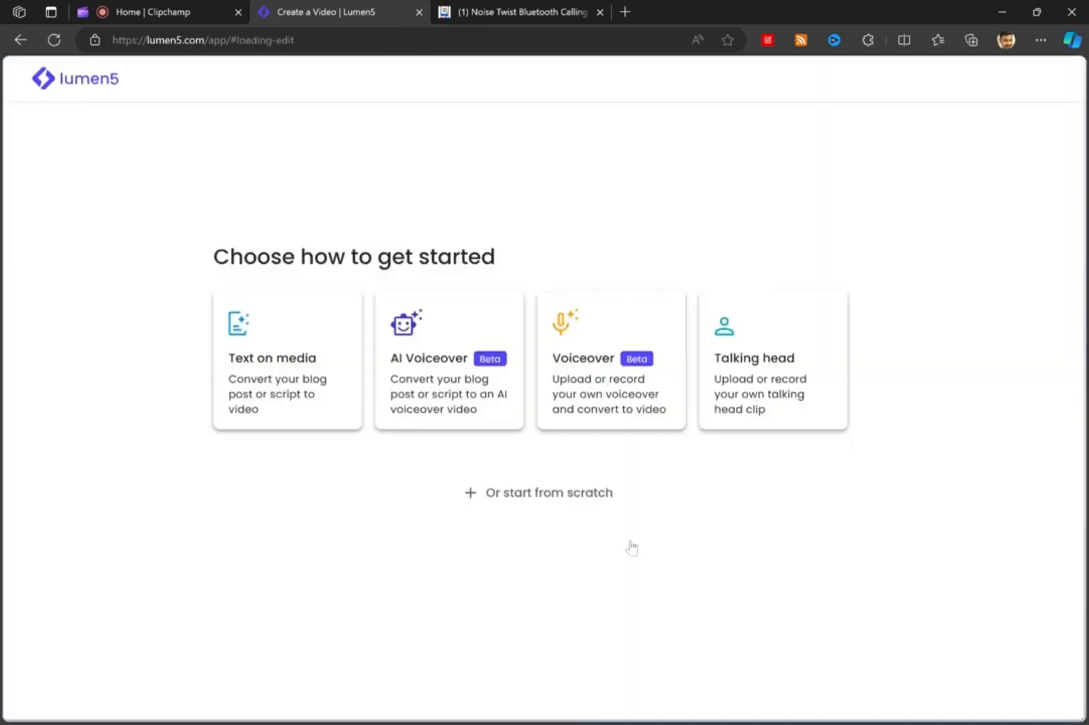
Start a Text on media video and import the bazarbiblio.com Noise Twist Bluetooth Calling Smart Watch article by its URL.
{"action": "left_click", "coordinate": [321, 385]}
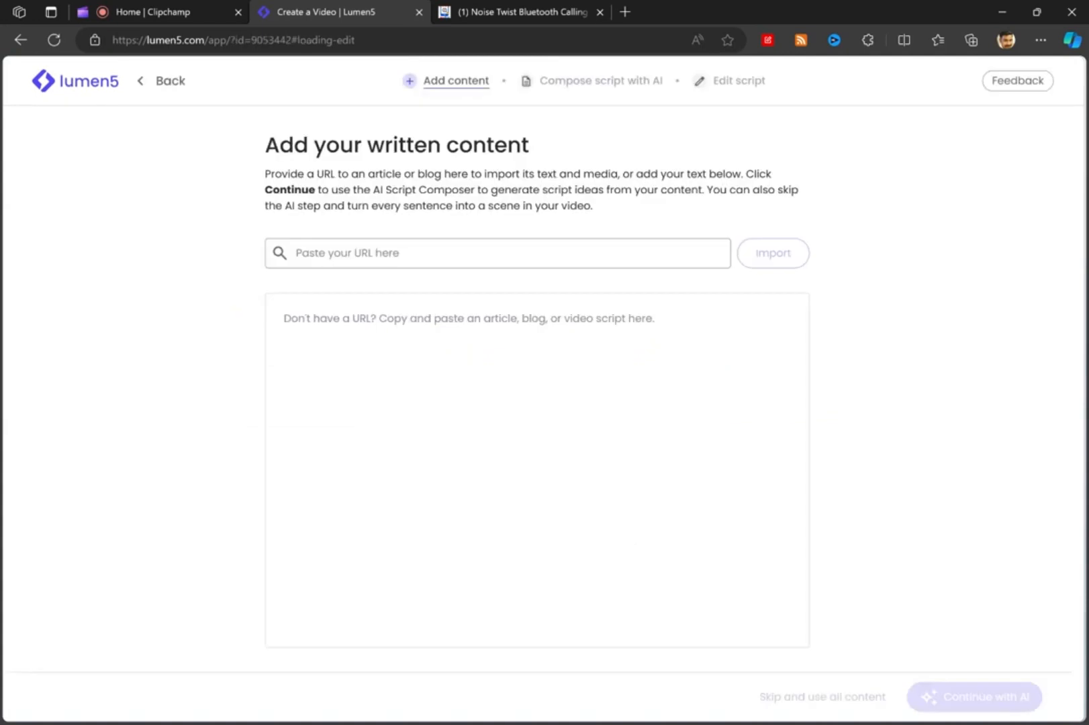
{"action": "left_click", "coordinate": [522, 12]}
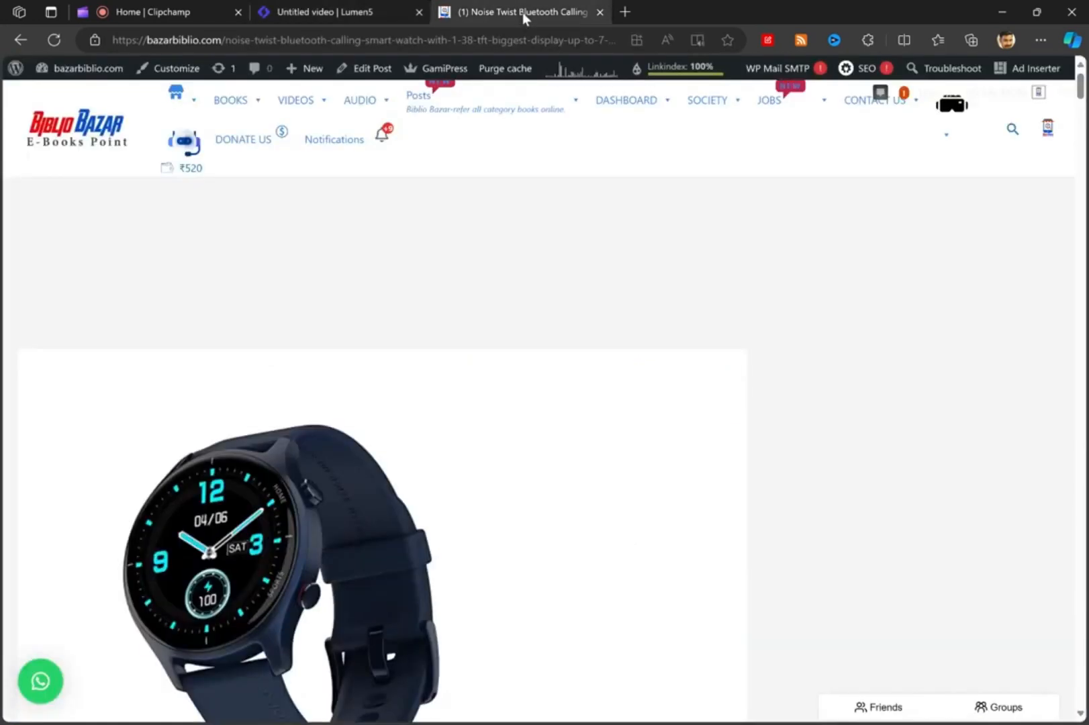
{"action": "left_click", "coordinate": [482, 39]}
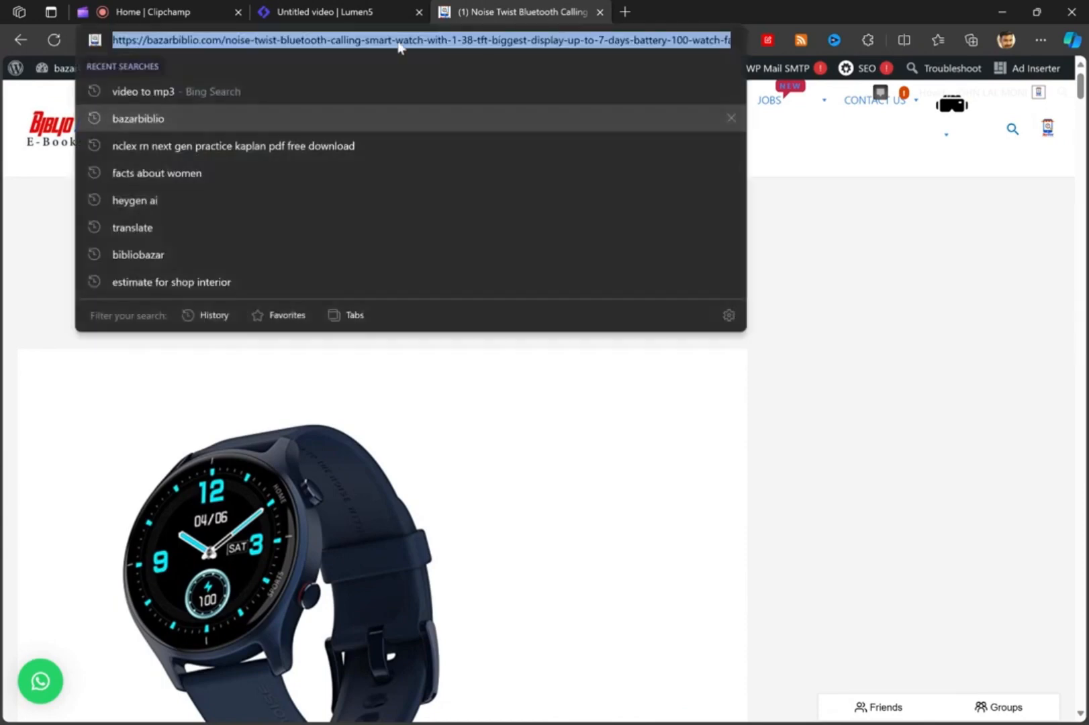
{"action": "left_click", "coordinate": [346, 12]}
{"action": "left_click", "coordinate": [416, 254]}
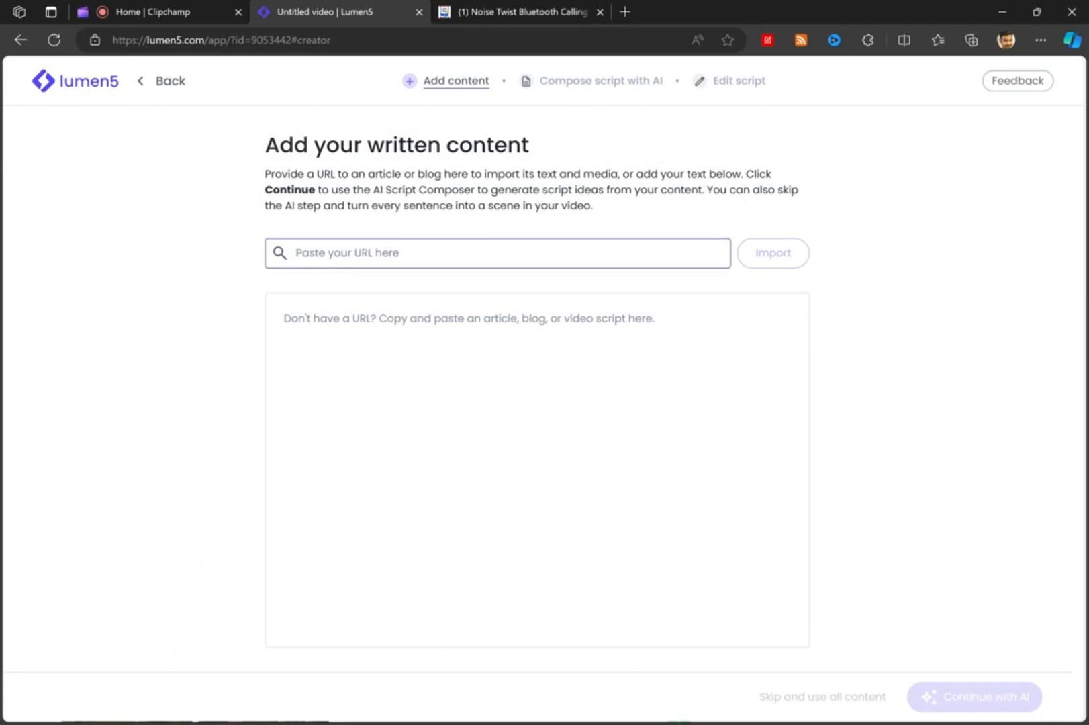
{"action": "key", "text": "ctrl+v"}
{"action": "left_click", "coordinate": [745, 250]}
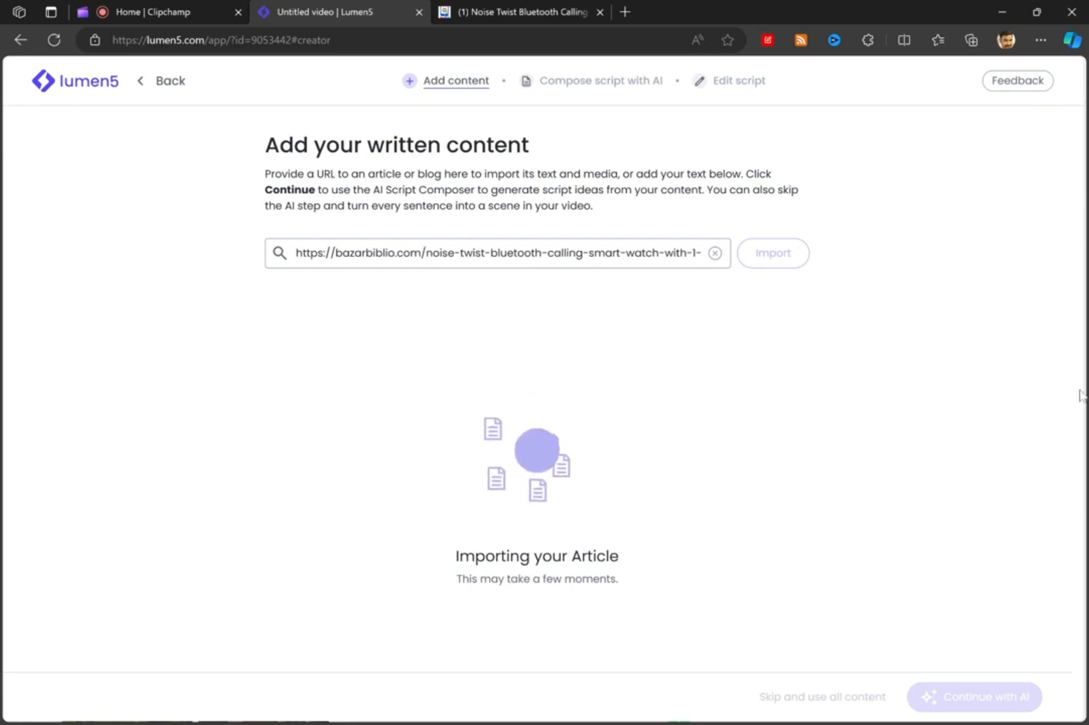
Review the imported smartwatch article and continue with AI to compose the video script from it.
{"action": "scroll", "coordinate": [1074, 368], "scroll_direction": "up", "scroll_amount": 8}
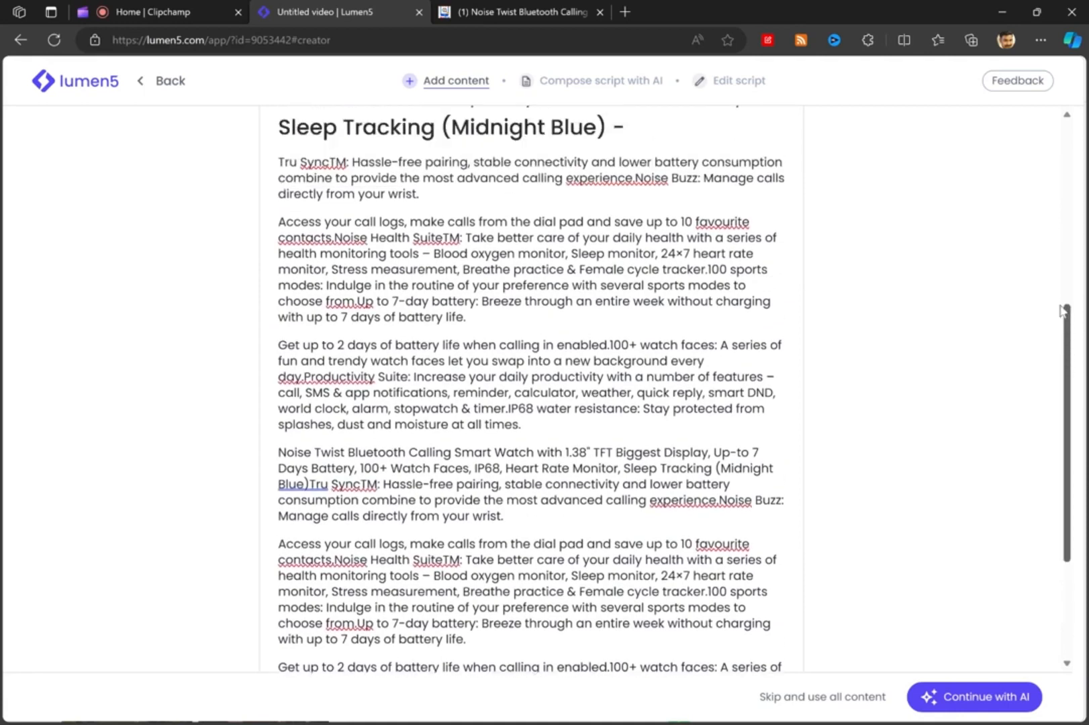
{"action": "scroll", "coordinate": [1020, 199], "scroll_direction": "down", "scroll_amount": 1}
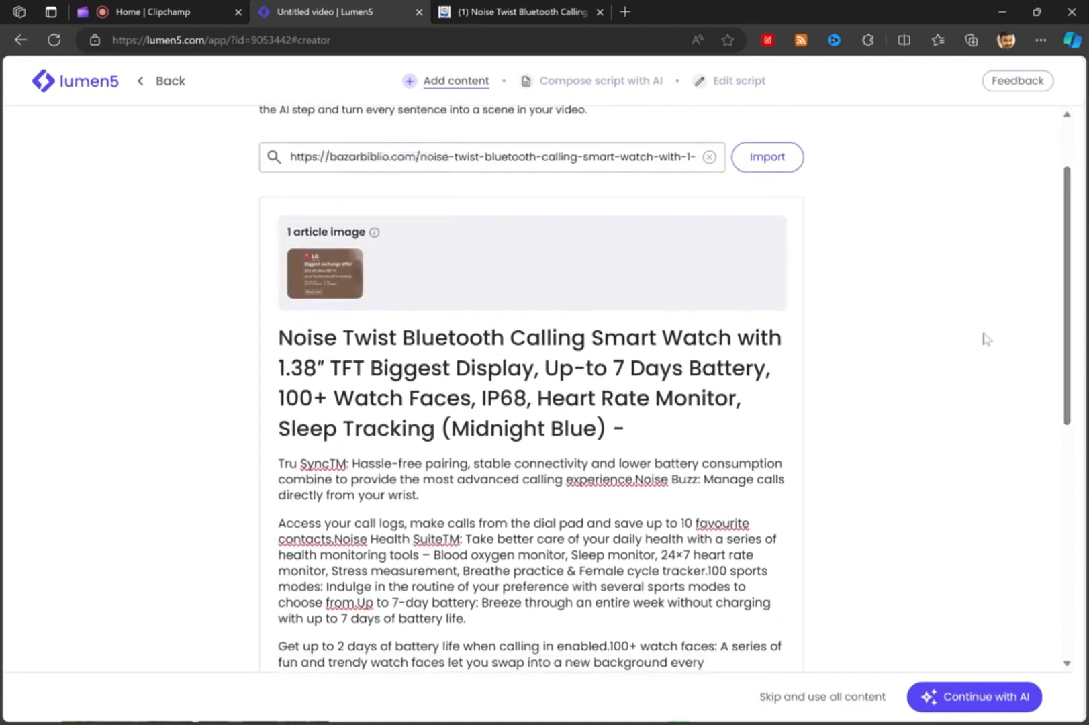
{"action": "left_click_drag", "start_coordinate": [1068, 276], "coordinate": [910, 542]}
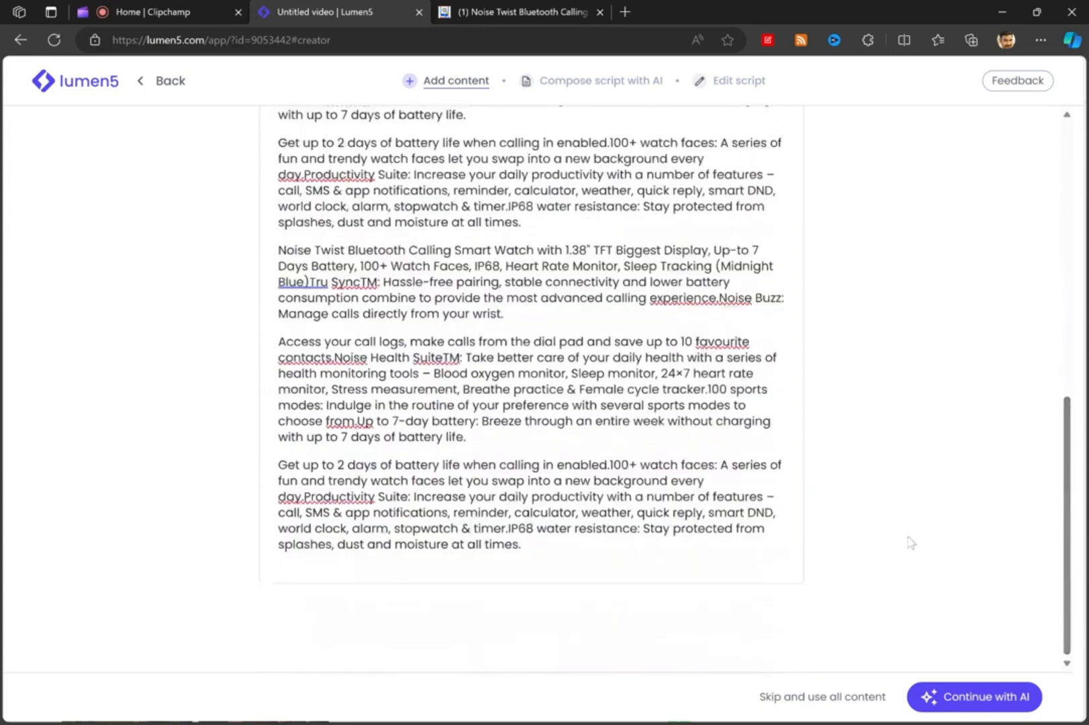
{"action": "left_click", "coordinate": [974, 700]}
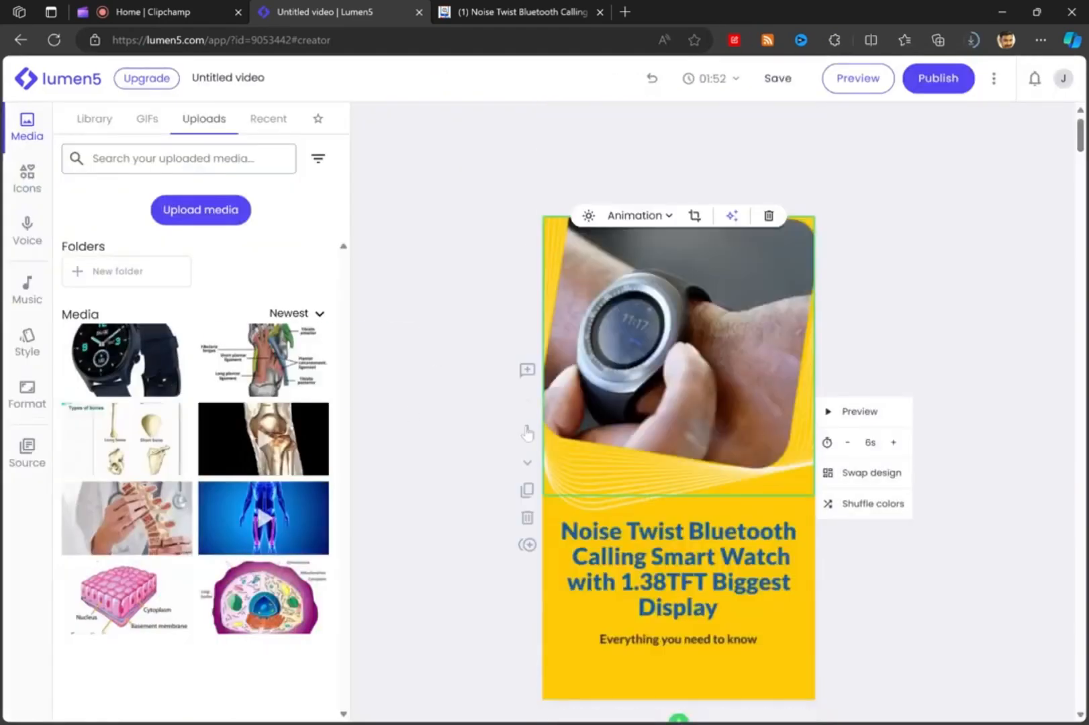
Replace the media in the opening scene and in scene 19 with the uploaded dark blue smartwatch photo.
{"action": "scroll", "coordinate": [1079, 267], "scroll_direction": "down", "scroll_amount": 10}
{"action": "scroll", "coordinate": [1080, 267], "scroll_direction": "down", "scroll_amount": 20}
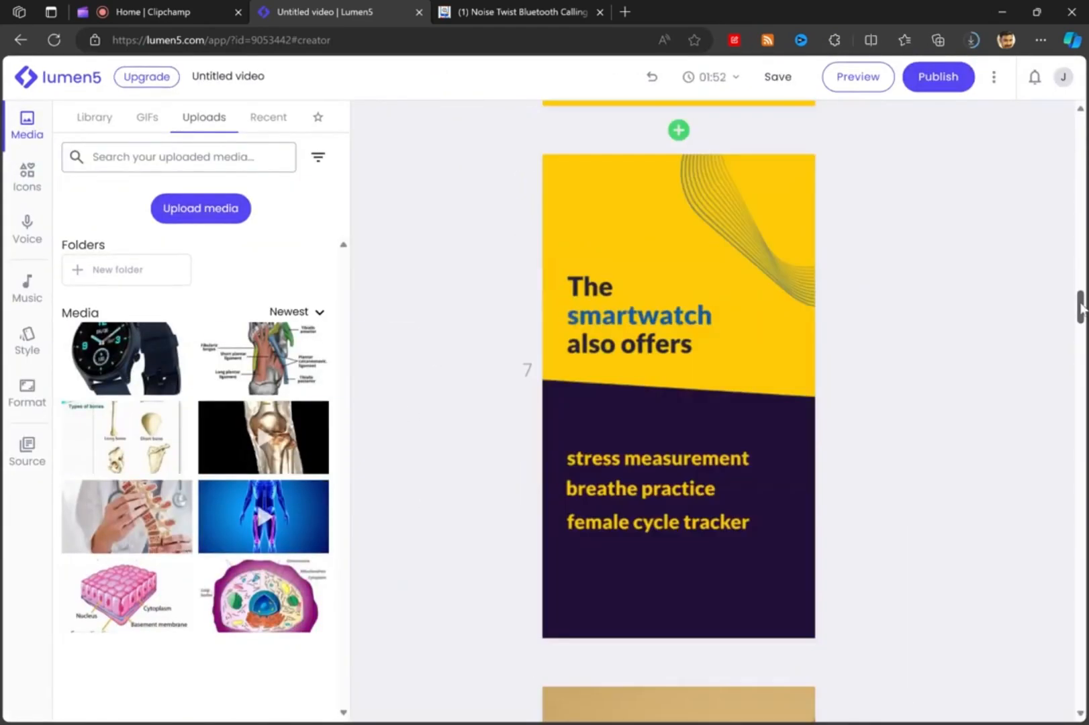
{"action": "scroll", "coordinate": [1080, 403], "scroll_direction": "down", "scroll_amount": 15}
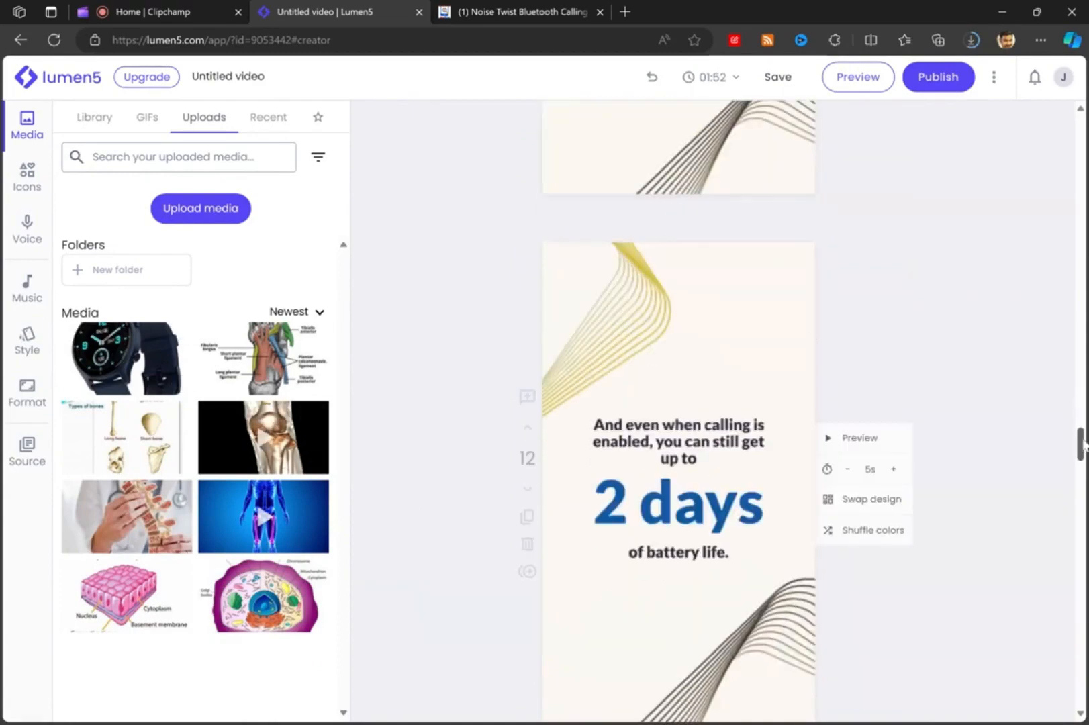
{"action": "left_click_drag", "start_coordinate": [122, 359], "coordinate": [678, 382]}
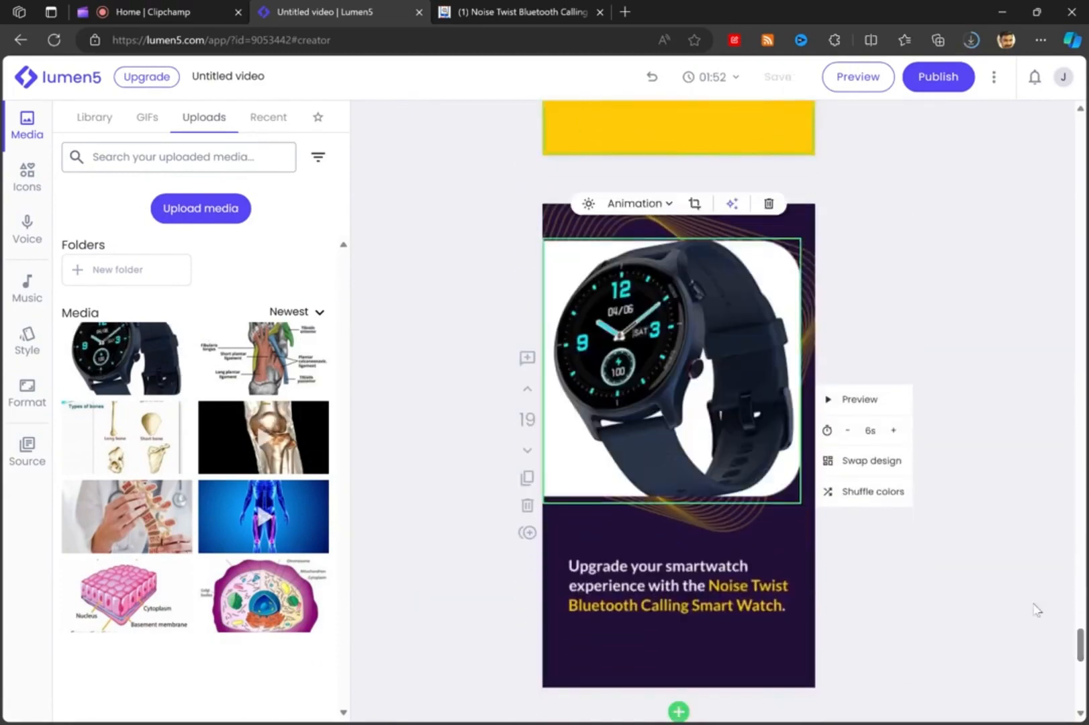
{"action": "mouse_move", "coordinate": [1079, 649]}
{"action": "left_mouse_down"}
{"action": "mouse_move", "coordinate": [1079, 691]}
{"action": "mouse_move", "coordinate": [1079, 647]}
{"action": "left_mouse_up"}
Shorten the scenes near the end of the video, setting scene 16 to 2 seconds.
{"action": "left_click", "coordinate": [845, 185]}
{"action": "left_click", "coordinate": [846, 184]}
{"action": "left_click", "coordinate": [848, 406]}
{"action": "left_click", "coordinate": [848, 406]}
{"action": "scroll", "coordinate": [847, 406], "scroll_direction": "up", "scroll_amount": 6}
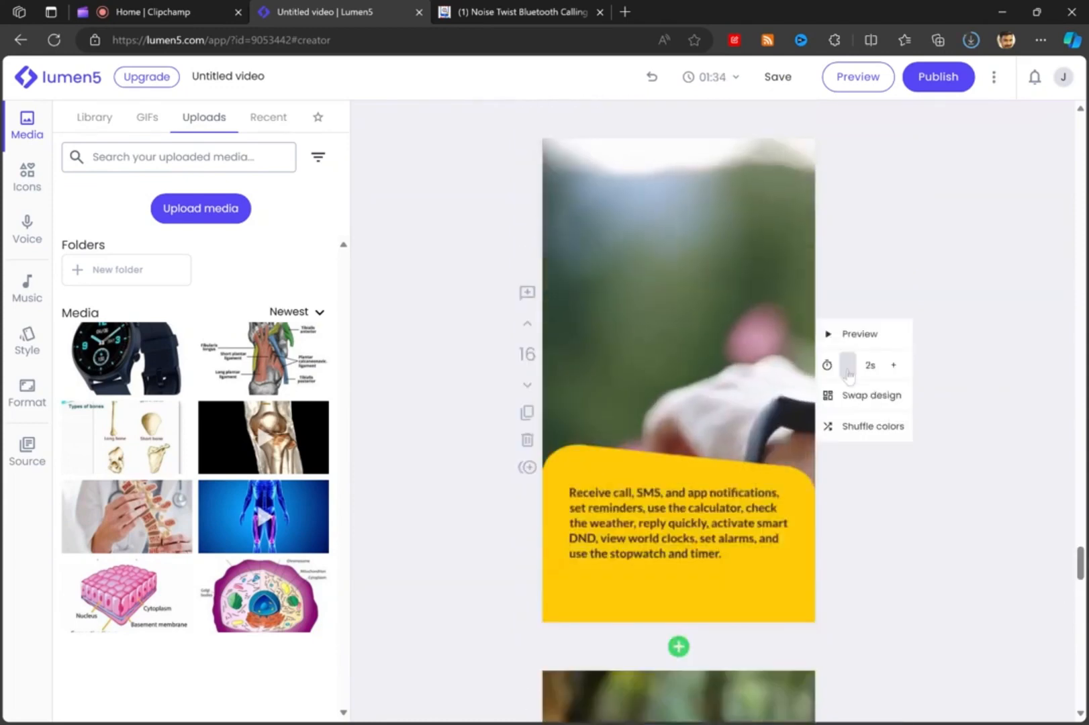
Shorten the middle scenes, setting scene 11 to 2 seconds and scene 8 to 1 second.
{"action": "left_click_drag", "start_coordinate": [1081, 564], "coordinate": [1081, 416]}
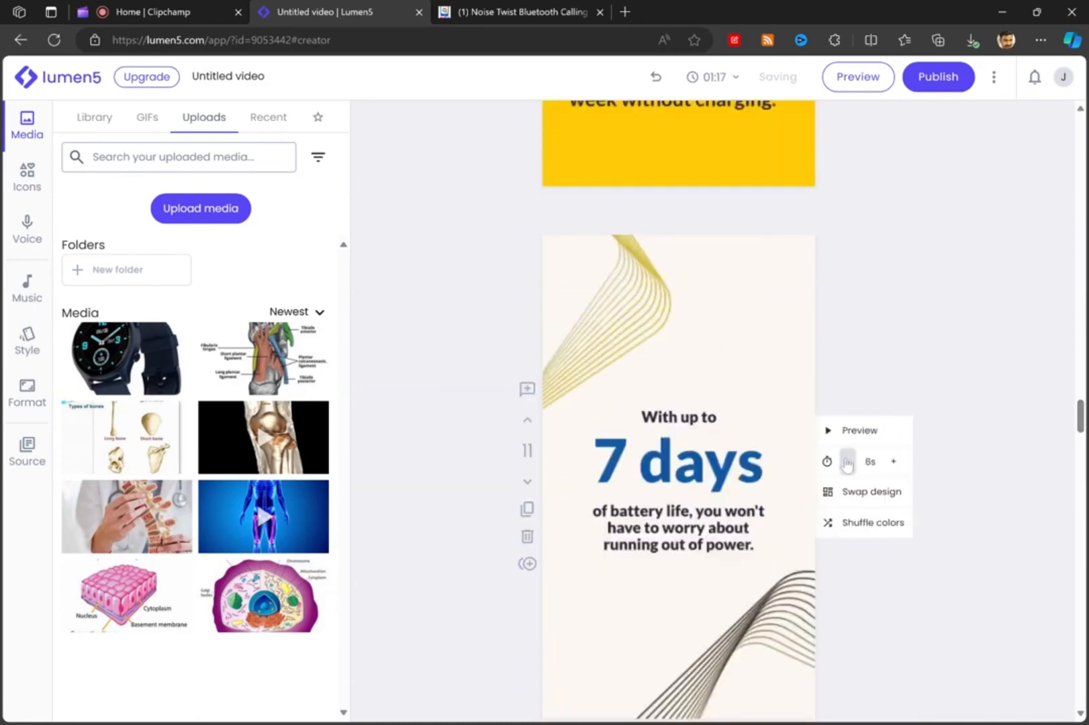
{"action": "left_click", "coordinate": [832, 437]}
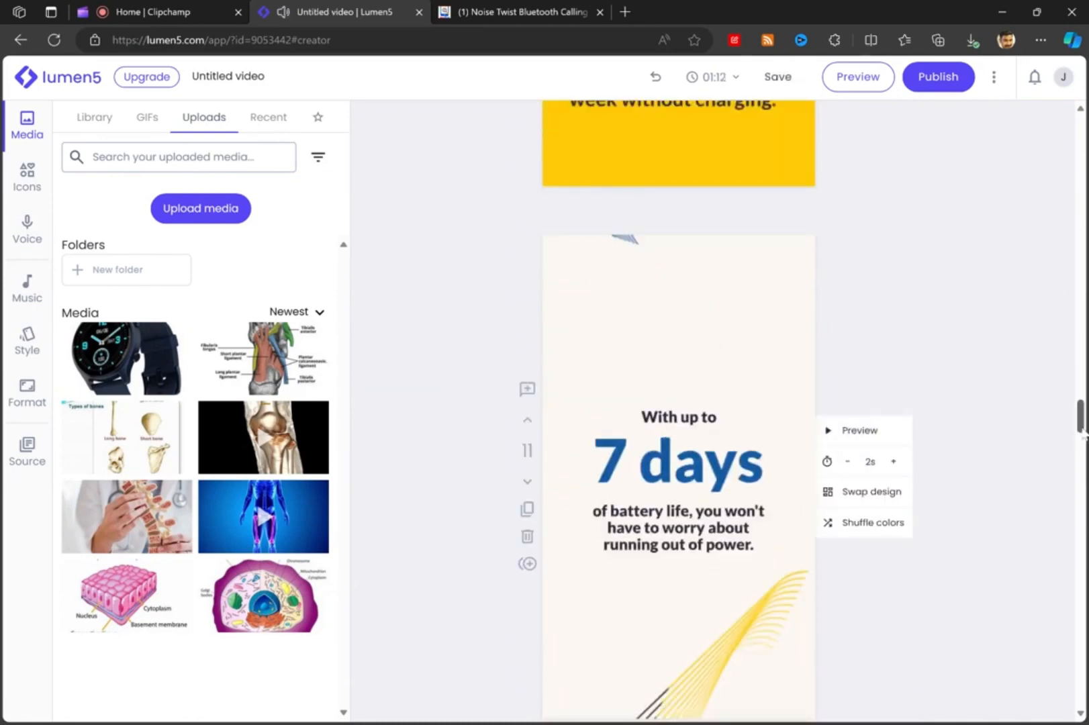
{"action": "scroll", "coordinate": [832, 437], "scroll_direction": "up", "scroll_amount": 20}
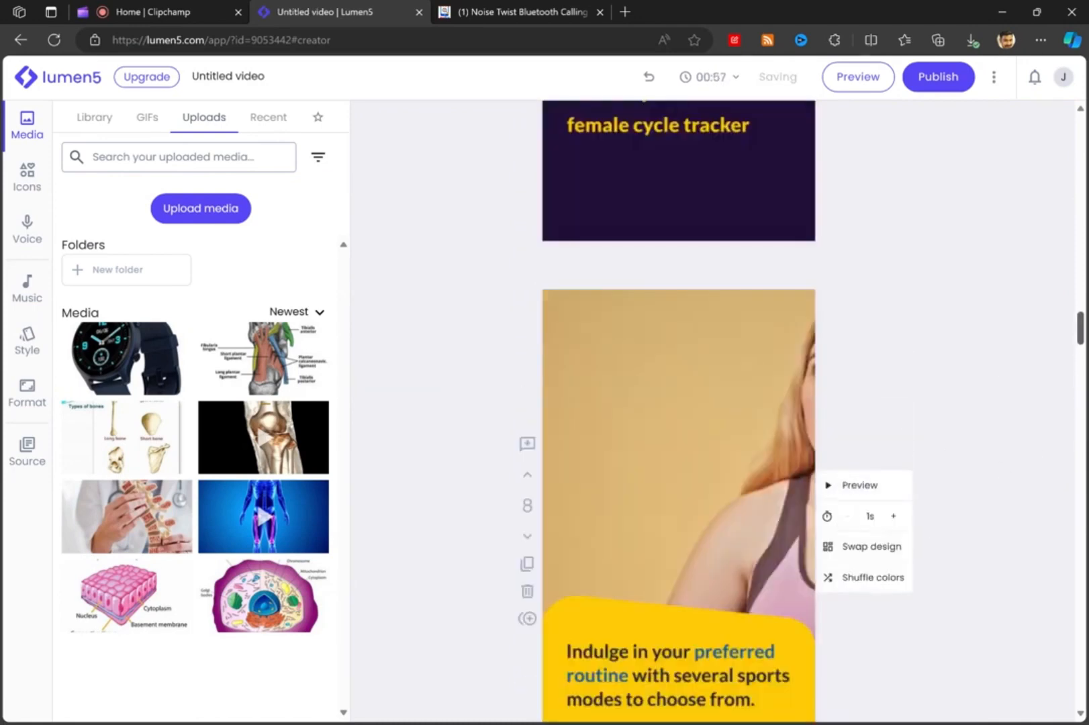
{"action": "scroll", "coordinate": [866, 470], "scroll_direction": "up", "scroll_amount": 16}
{"action": "left_click_drag", "start_coordinate": [1081, 272], "coordinate": [1081, 131]}
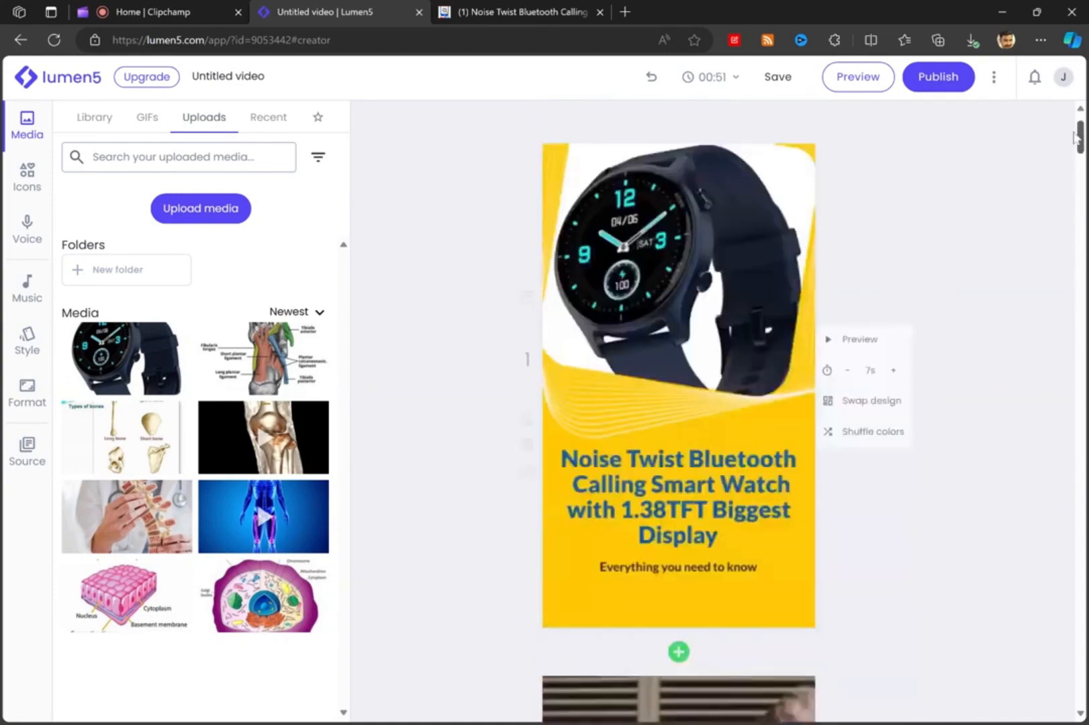
Examine the video's music, voiceover, format and style options, including the voiceover upload dialog.
{"action": "left_click", "coordinate": [27, 289]}
{"action": "left_click", "coordinate": [26, 230]}
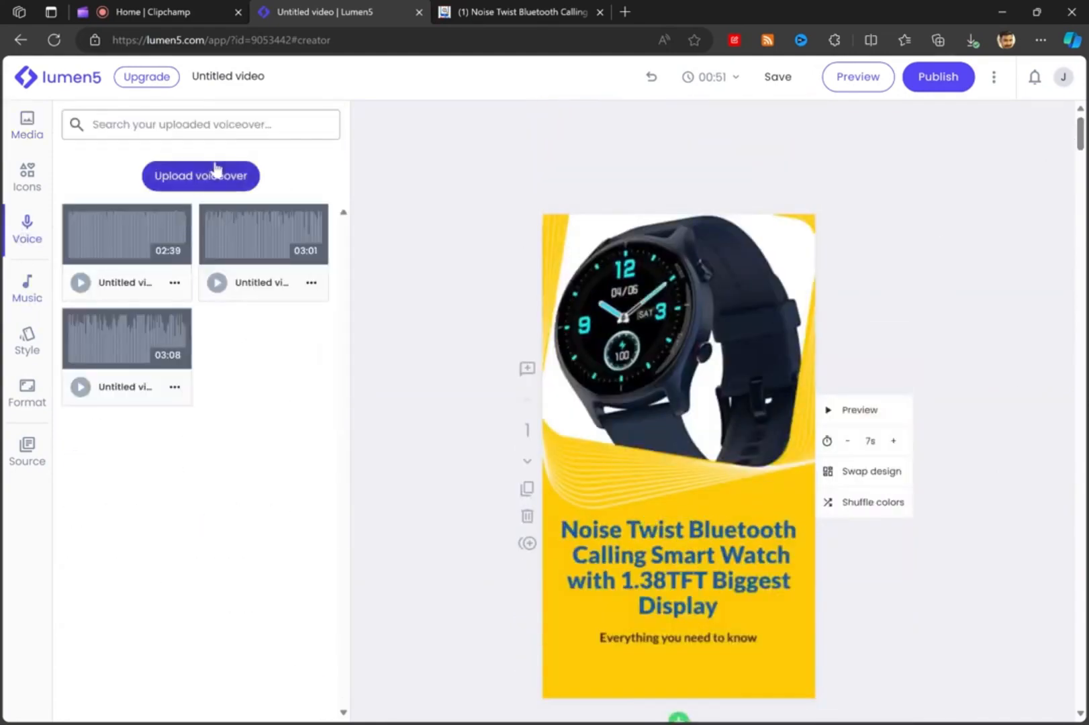
{"action": "scroll", "coordinate": [527, 477], "scroll_direction": "down", "scroll_amount": 3}
{"action": "scroll", "coordinate": [527, 477], "scroll_direction": "up", "scroll_amount": 2}
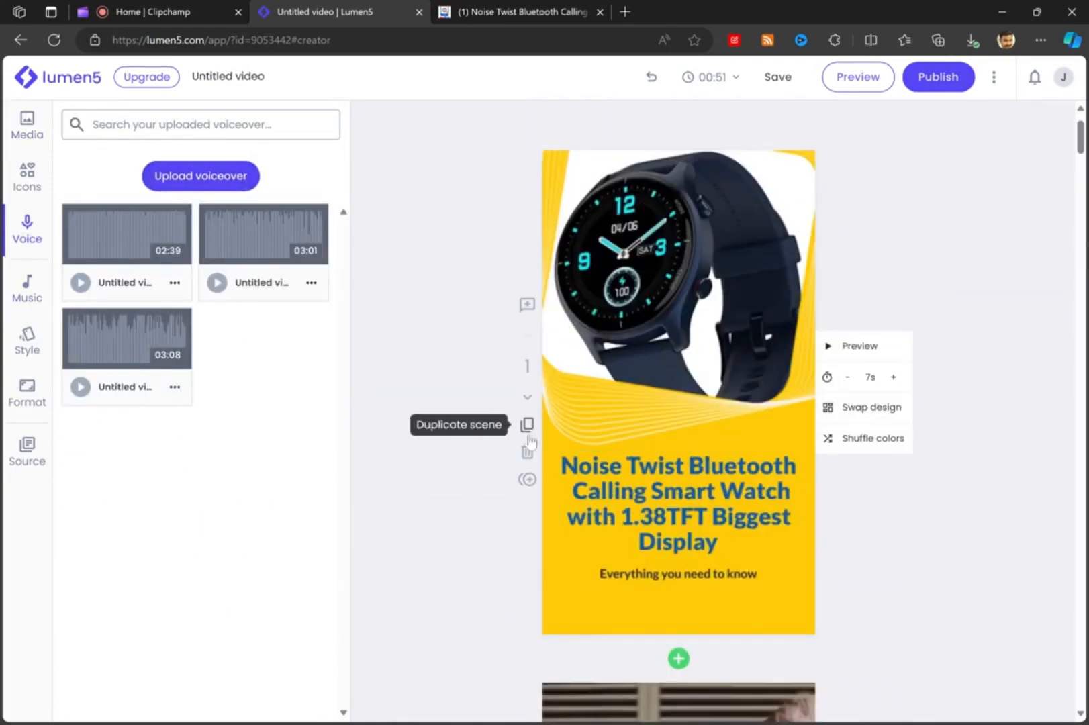
{"action": "left_click", "coordinate": [27, 402]}
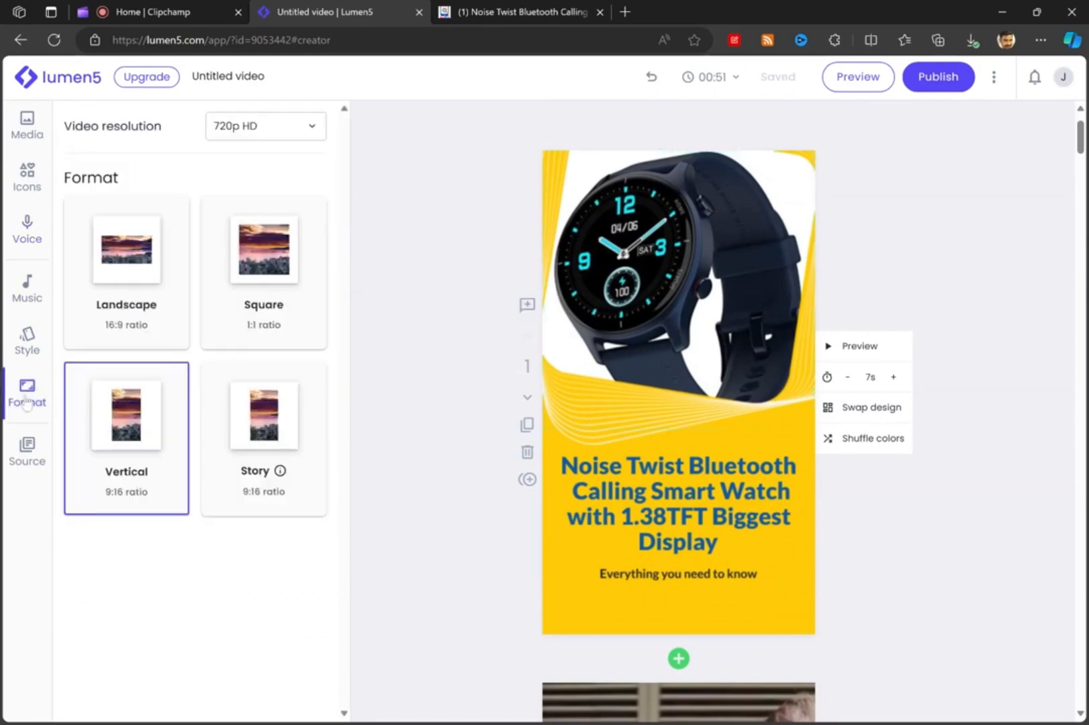
{"action": "left_click", "coordinate": [26, 341]}
{"action": "left_click", "coordinate": [25, 288]}
{"action": "left_click", "coordinate": [26, 230]}
{"action": "left_click", "coordinate": [201, 175]}
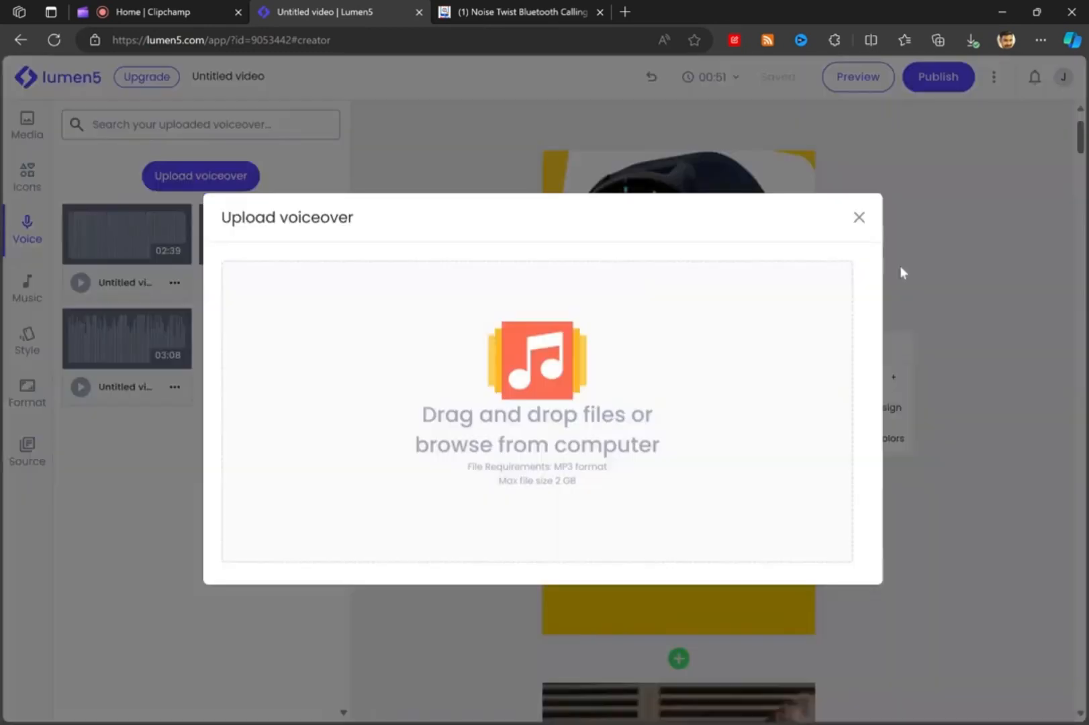
{"action": "left_click", "coordinate": [902, 272]}
Search the icon library for "link in bio" and look through the GIF and stock media collections.
{"action": "left_click", "coordinate": [27, 287]}
{"action": "left_click", "coordinate": [27, 178]}
{"action": "left_click", "coordinate": [200, 156]}
{"action": "type", "text": "link"}
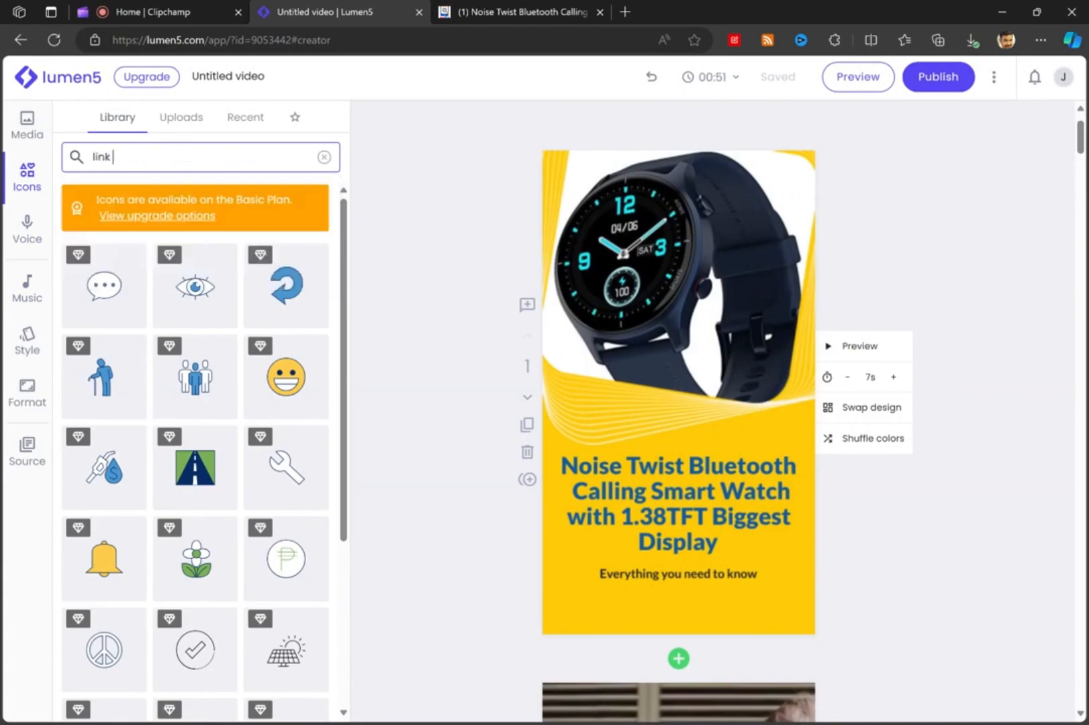
{"action": "type", "text": " in bio"}
{"action": "left_click", "coordinate": [323, 157]}
{"action": "scroll", "coordinate": [195, 436], "scroll_direction": "down", "scroll_amount": 5}
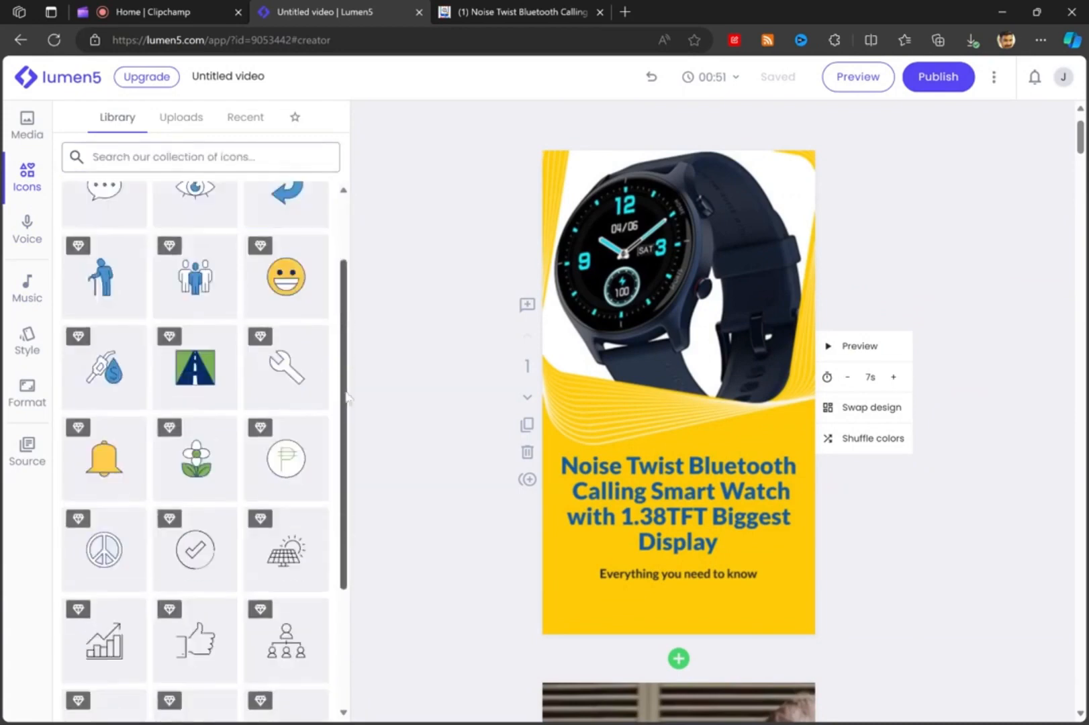
{"action": "left_click", "coordinate": [27, 124]}
{"action": "left_click", "coordinate": [147, 118]}
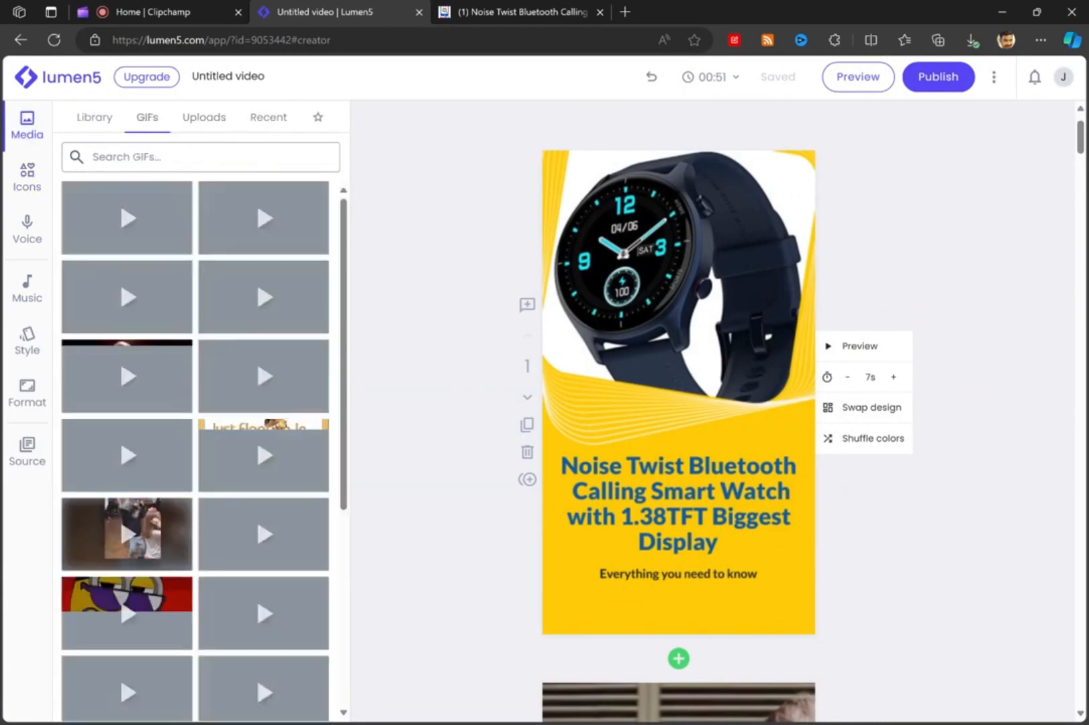
{"action": "left_click", "coordinate": [93, 118]}
Publish the smartwatch video and watch the published result through to its end.
{"action": "left_click", "coordinate": [938, 80]}
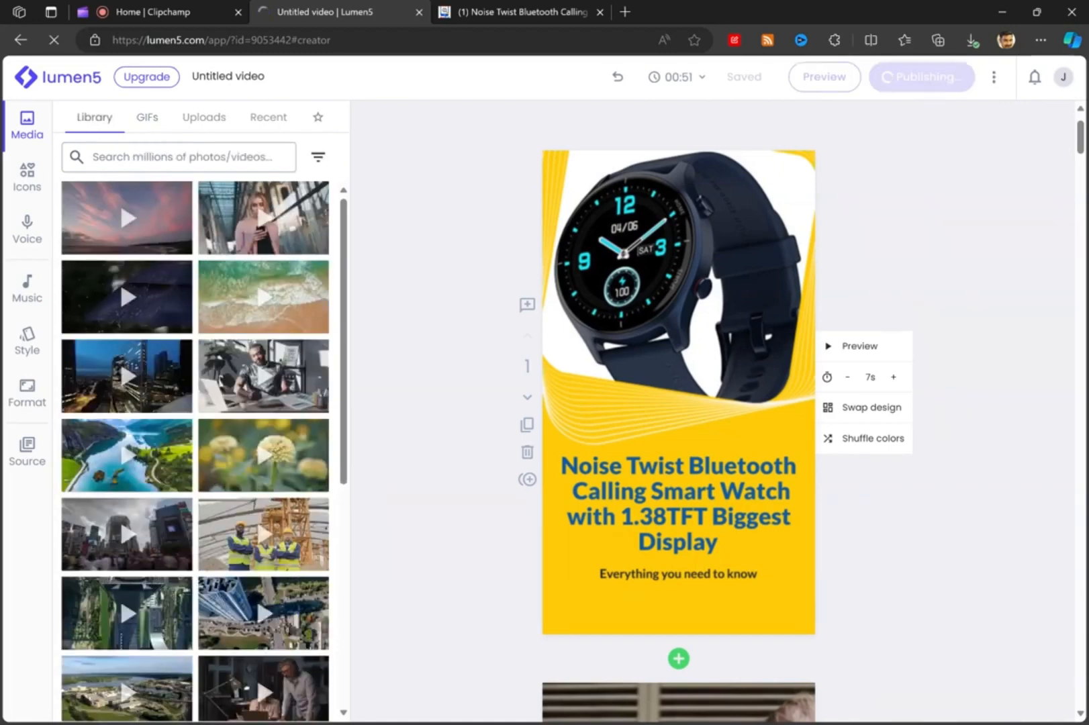
{"action": "scroll", "coordinate": [648, 462], "scroll_direction": "down", "scroll_amount": 3}
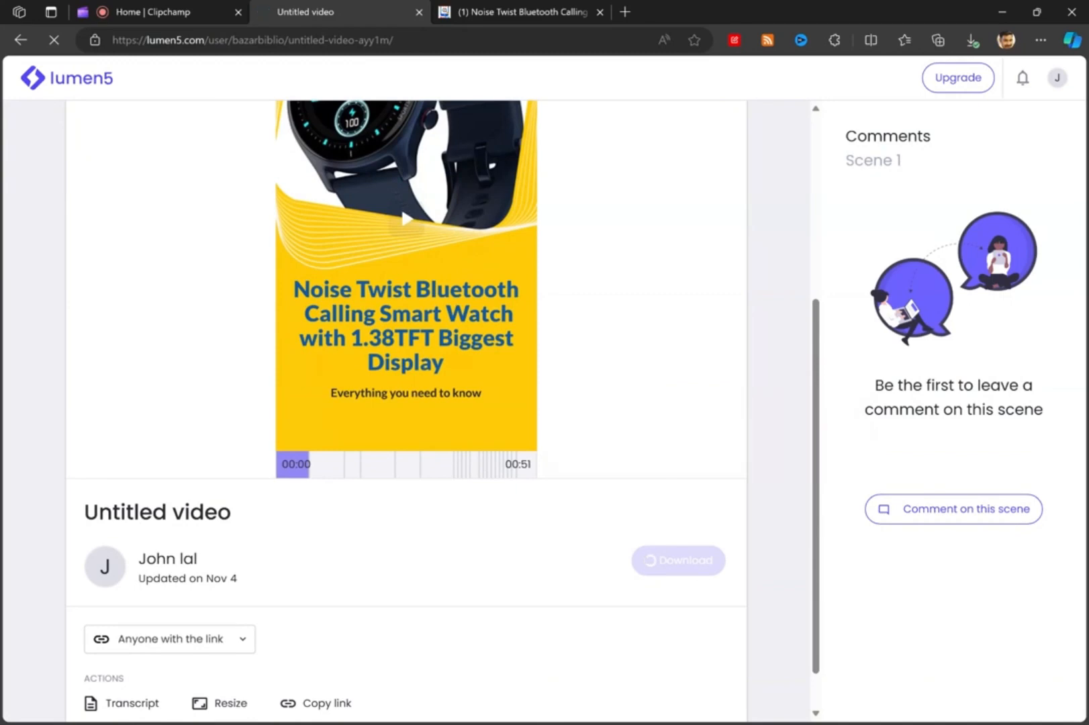
{"action": "scroll", "coordinate": [812, 509], "scroll_direction": "up", "scroll_amount": 2}
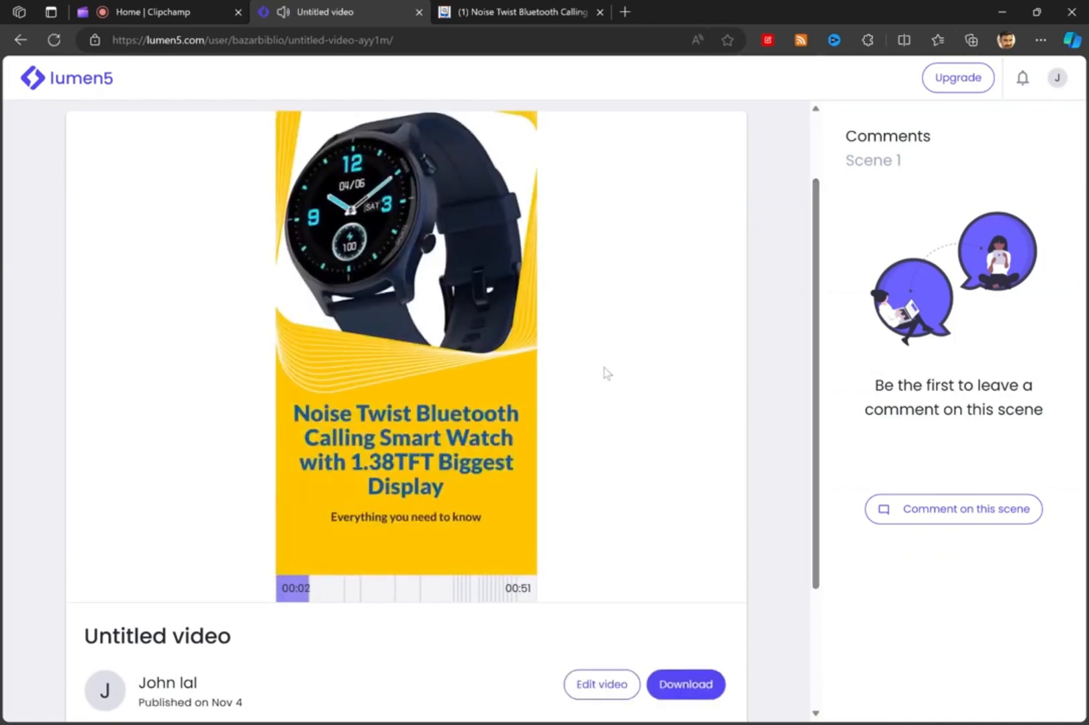
{"action": "left_click_drag", "start_coordinate": [817, 347], "coordinate": [820, 331]}
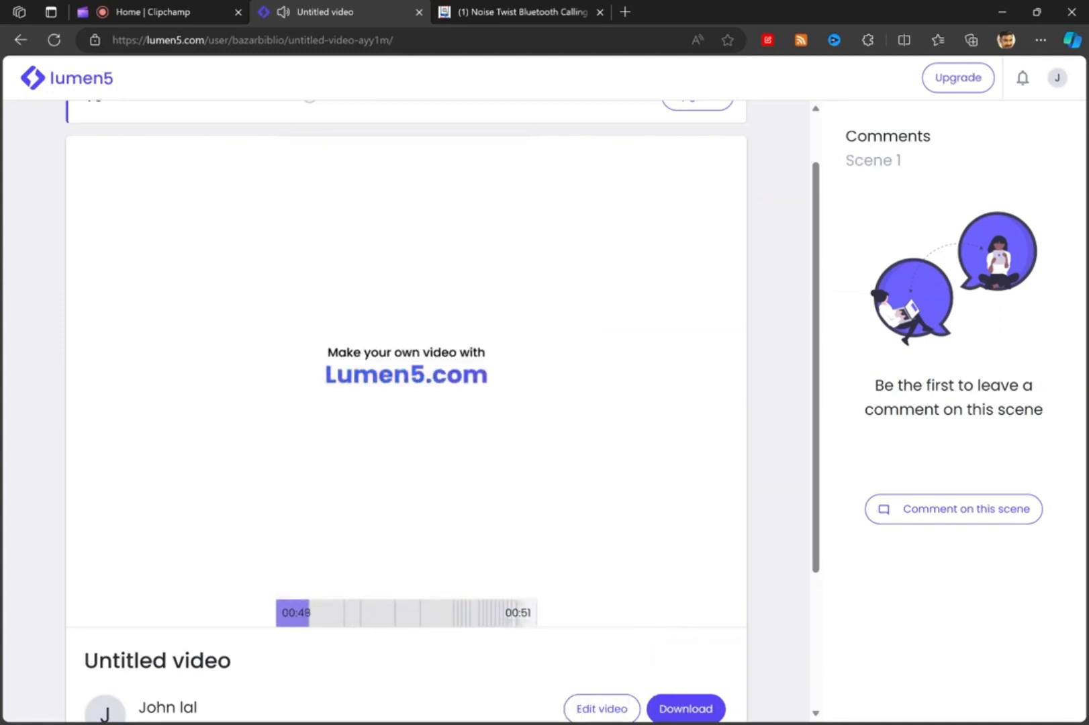
{"action": "left_click", "coordinate": [163, 9]}
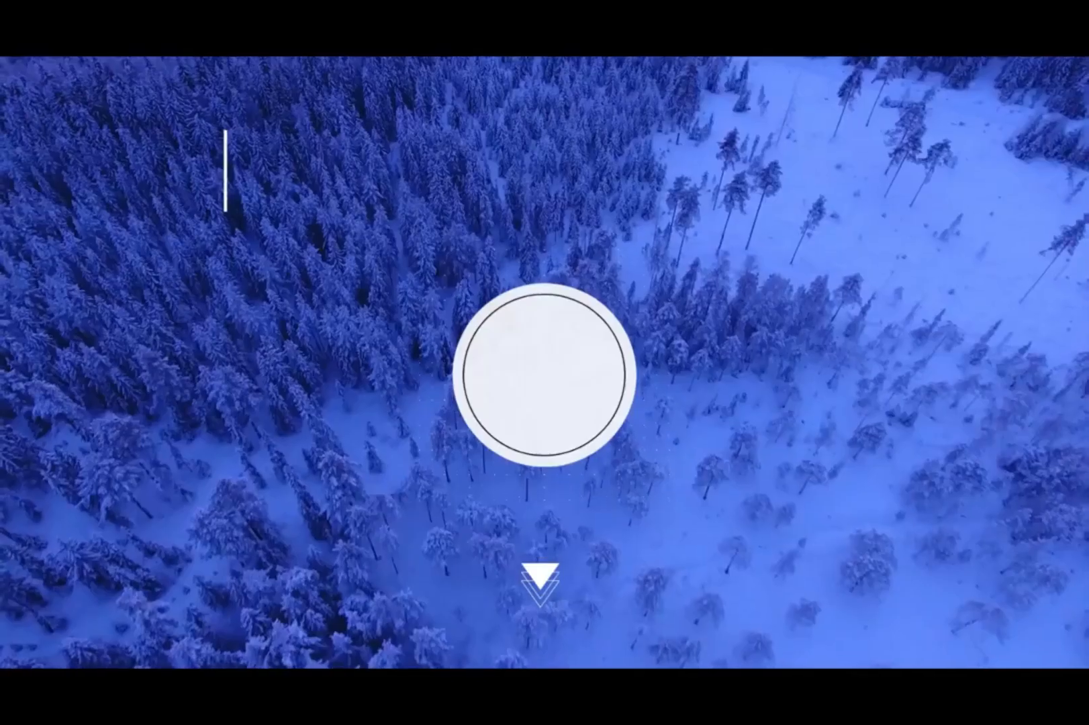